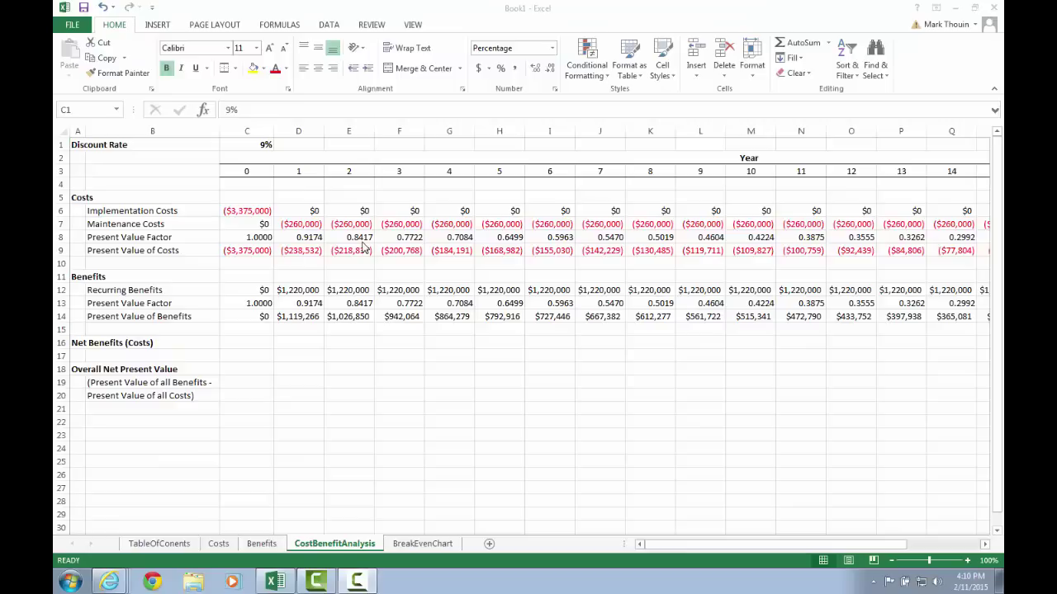
Step: Calculate the year 0 net benefit in C16 by adding present value of benefits and costs with =C14+C9
click(249, 344)
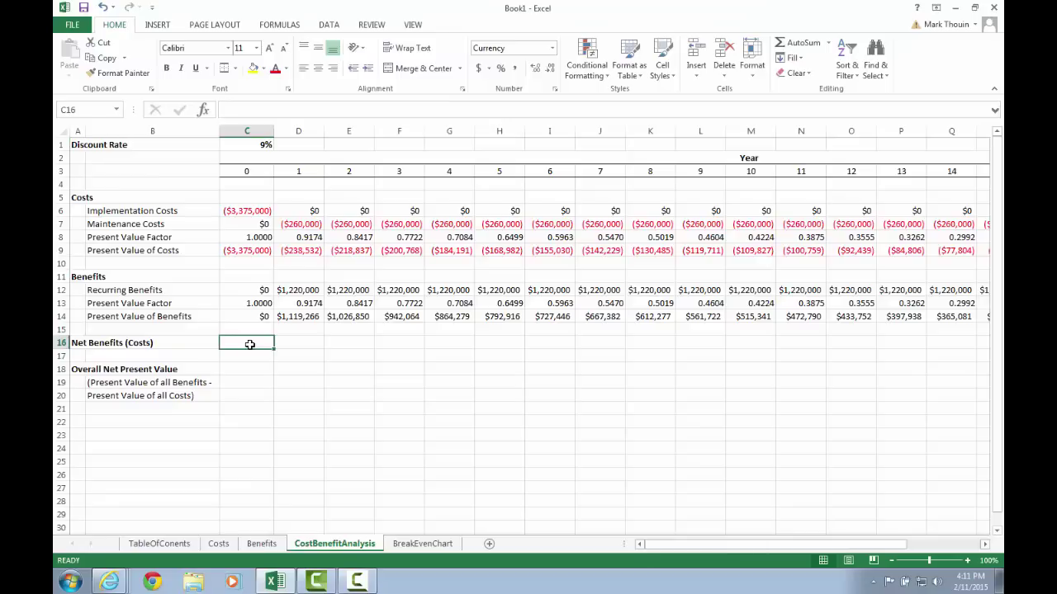
text(=)
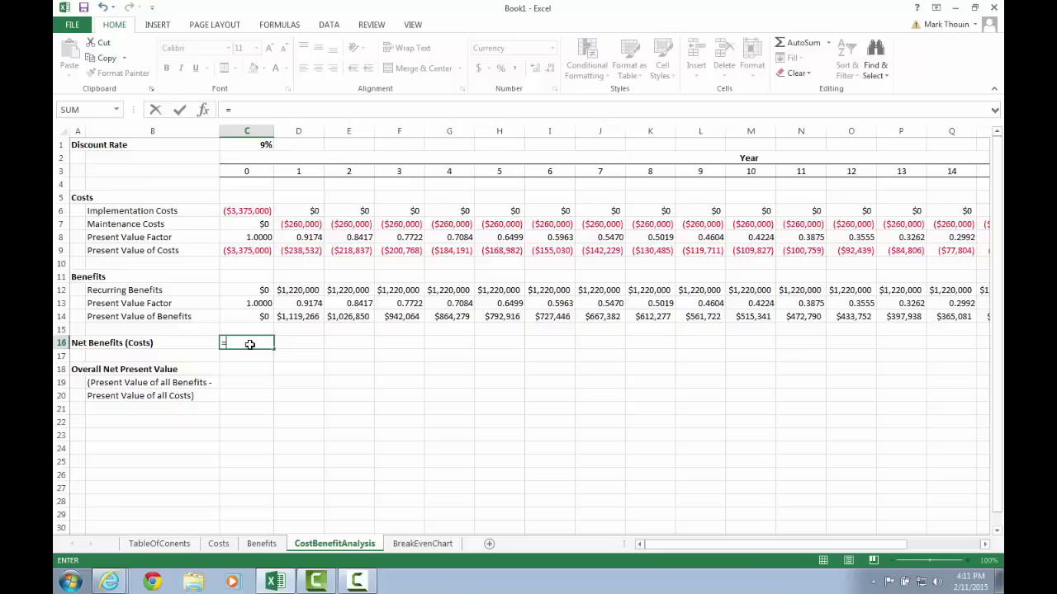
click(263, 318)
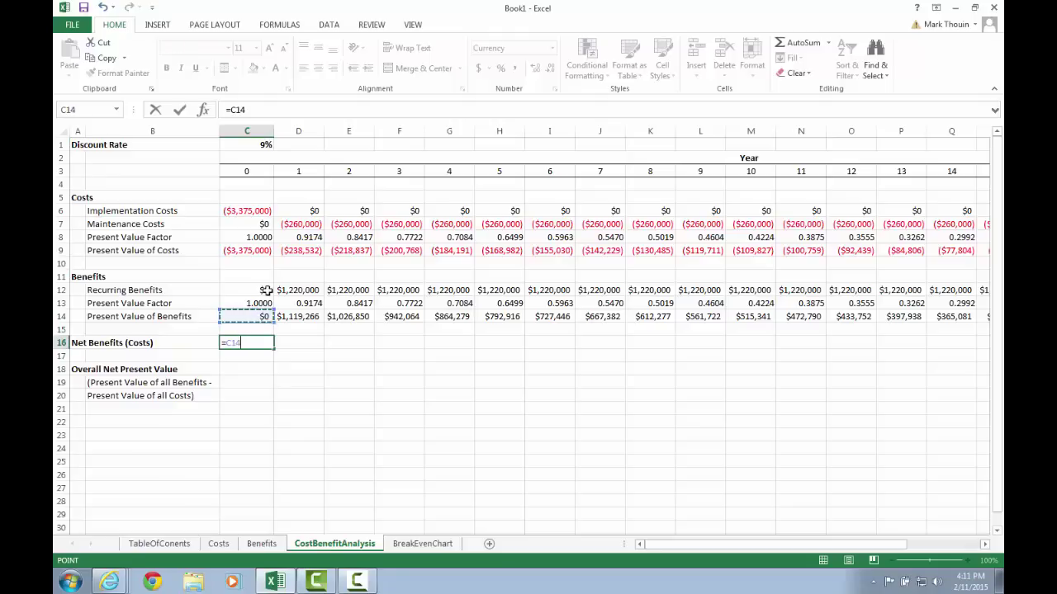
text(+)
click(261, 252)
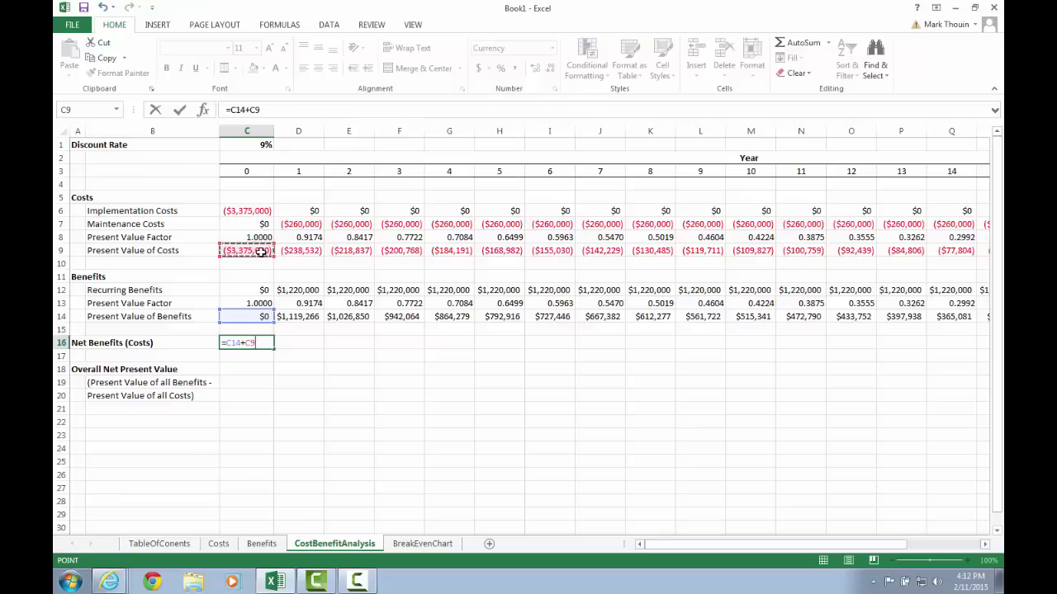
key(Return)
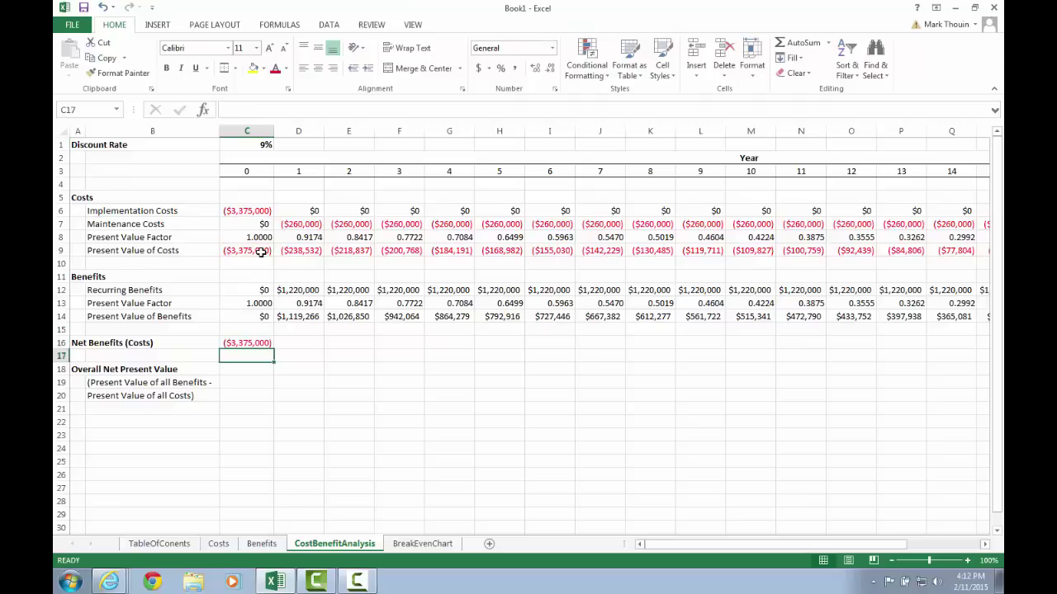
Step: Fill the net benefits formula from C16 across row 16 through year 20 in column W
key(Up)
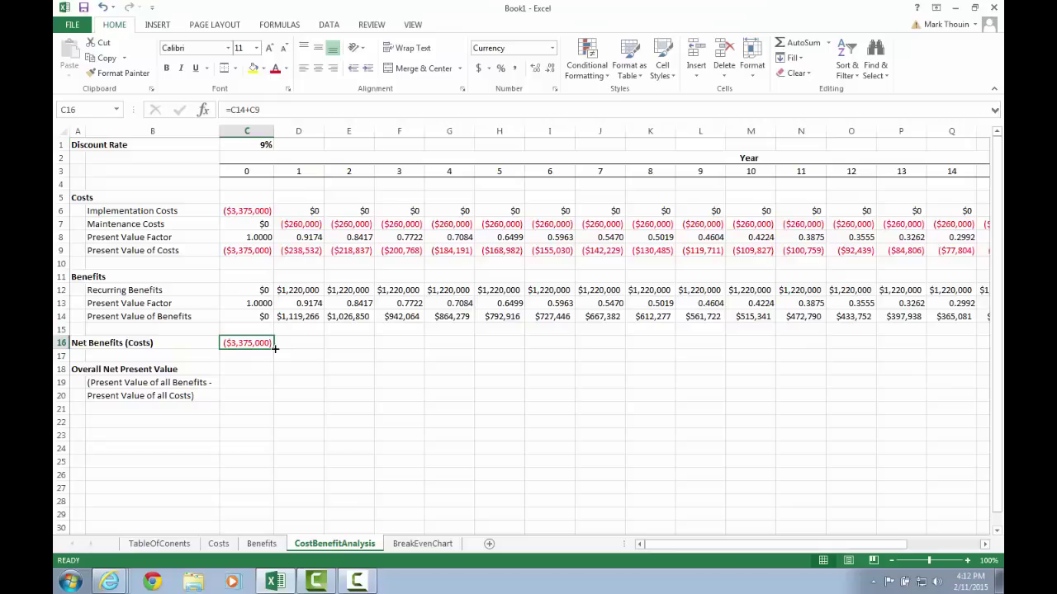
drag(275, 349, 707, 375)
drag(851, 375, 912, 354)
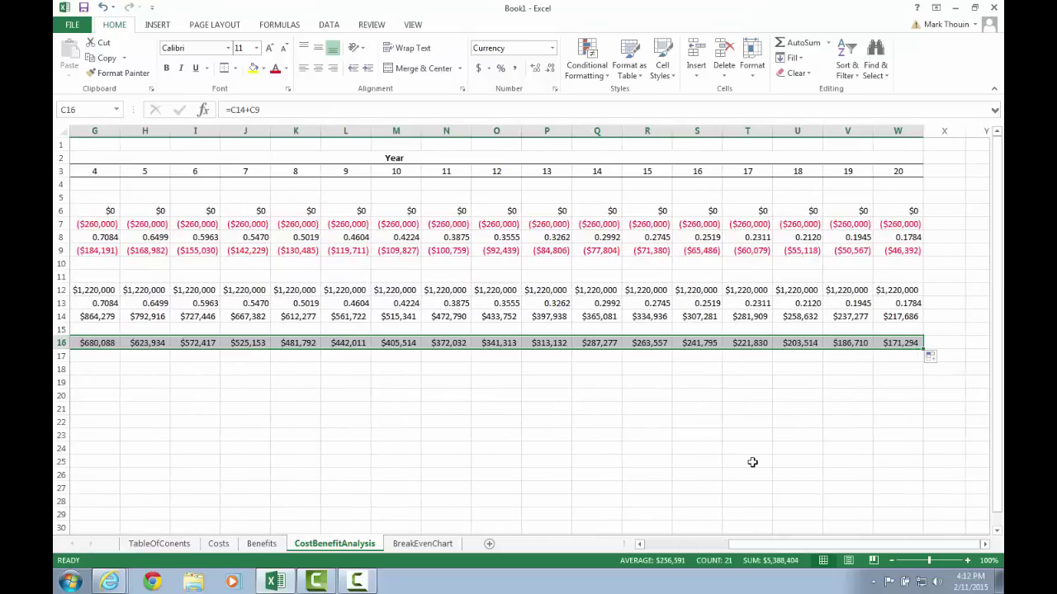
Step: Check which cells the copied net benefits formula for year 19 in V16 references, leaving the formula as it is
click(859, 344)
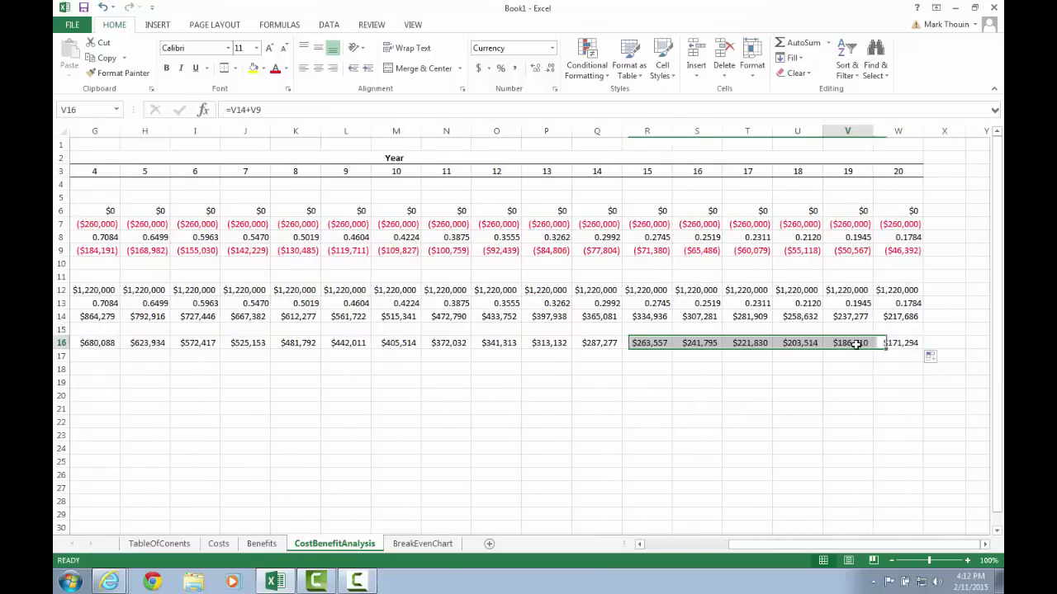
click(286, 112)
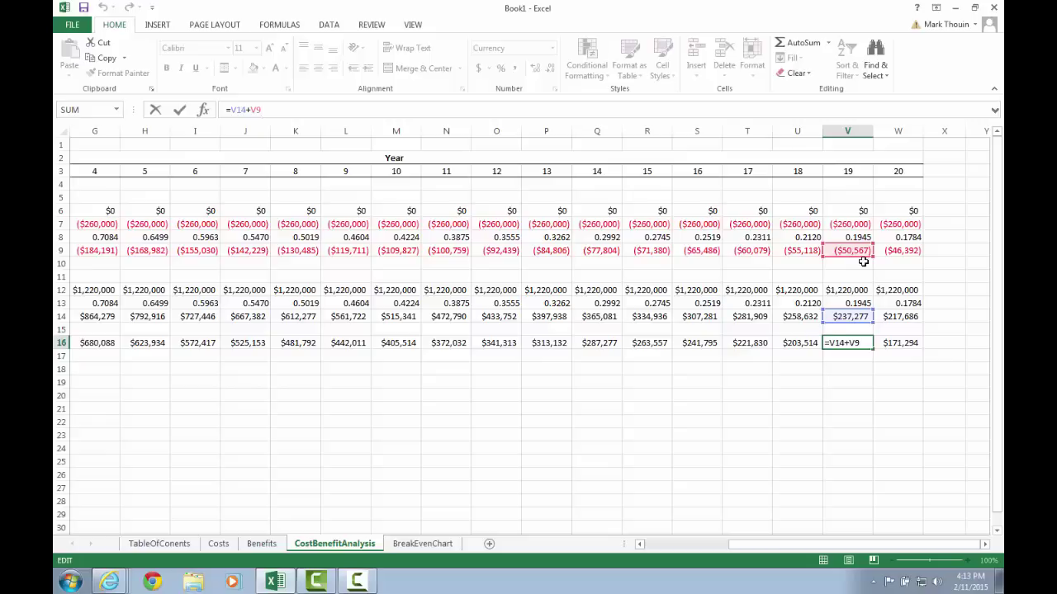
key(Return)
click(640, 544)
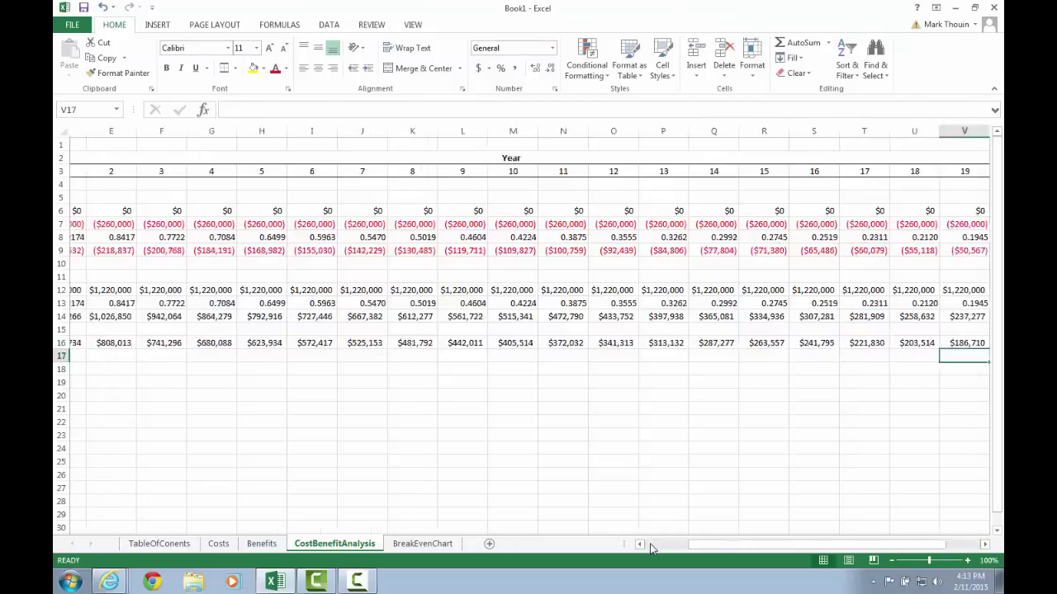
click(651, 545)
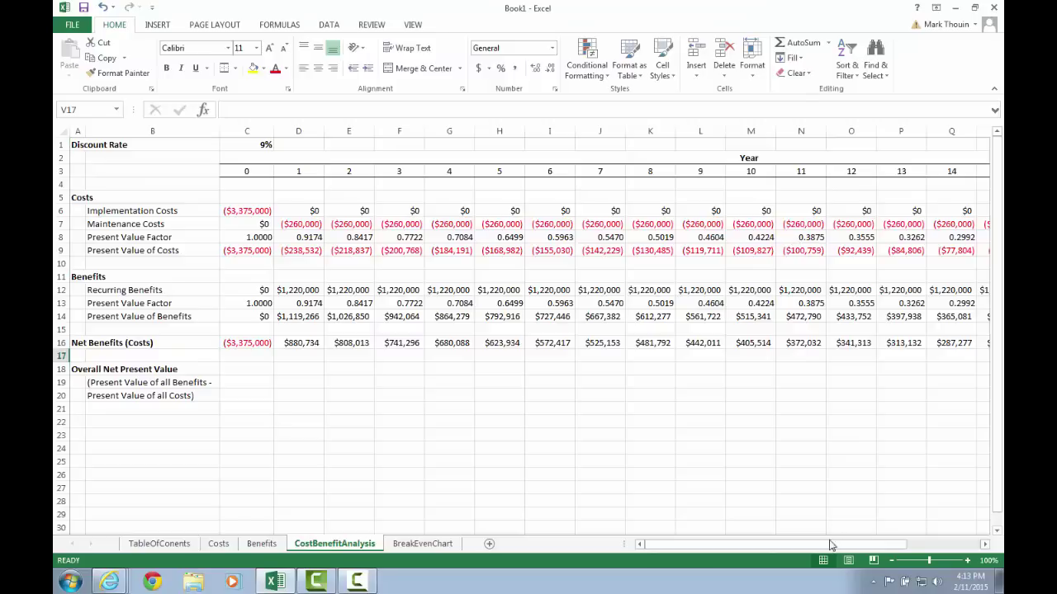
Step: Examine the present value factor in S8 and compare discounted costs, benefits and net benefits across years 0 to 20
drag(829, 545, 917, 549)
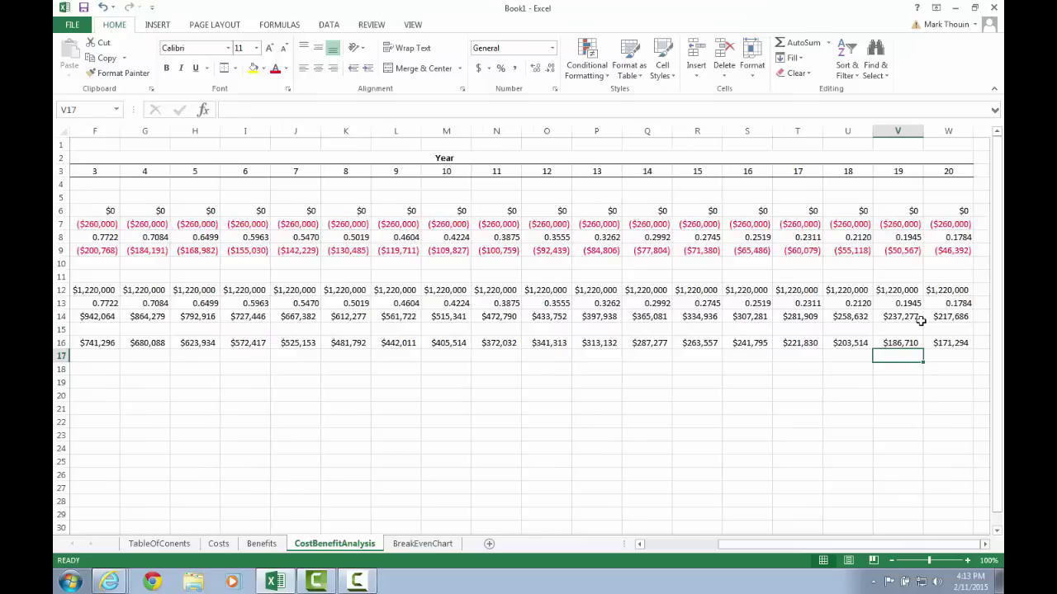
click(758, 238)
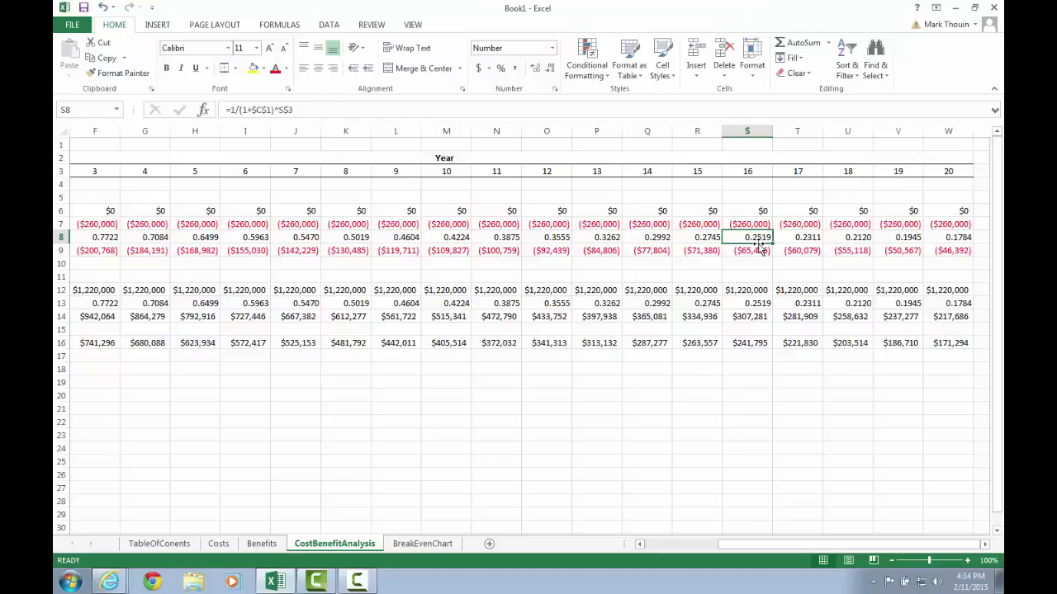
click(655, 545)
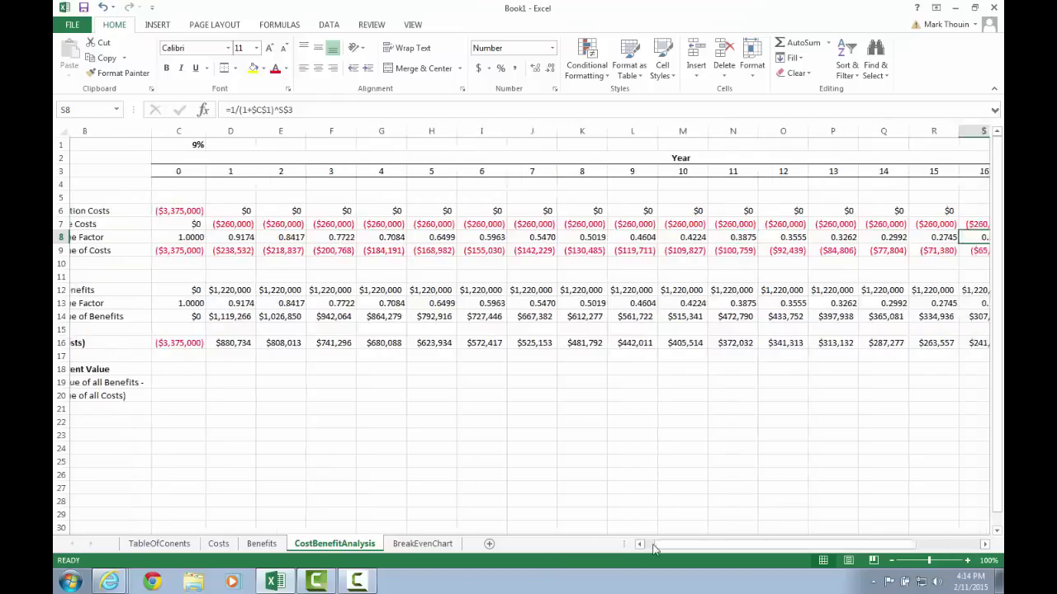
click(652, 545)
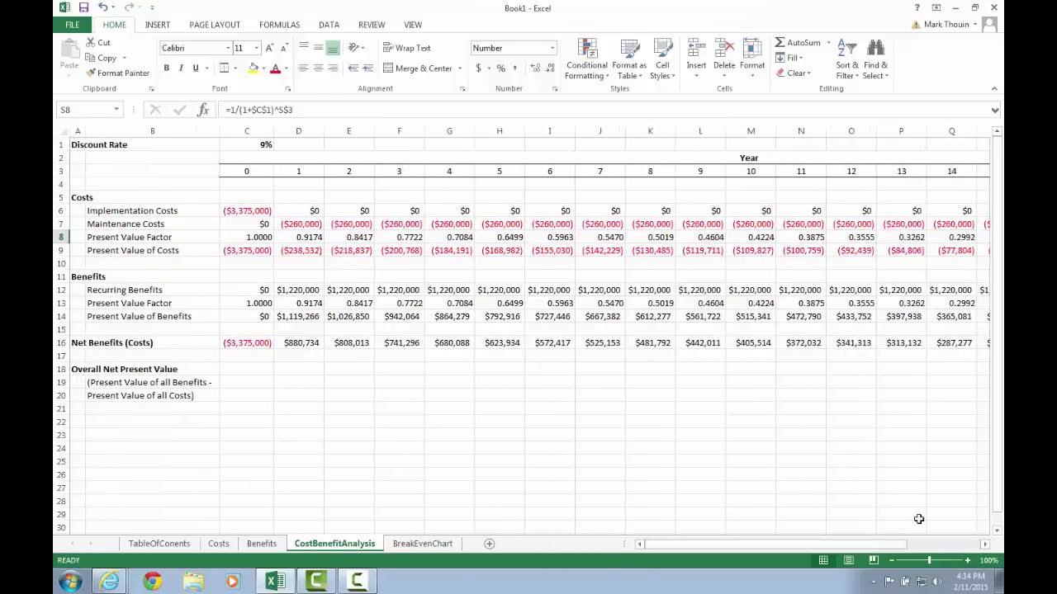
drag(909, 546, 984, 557)
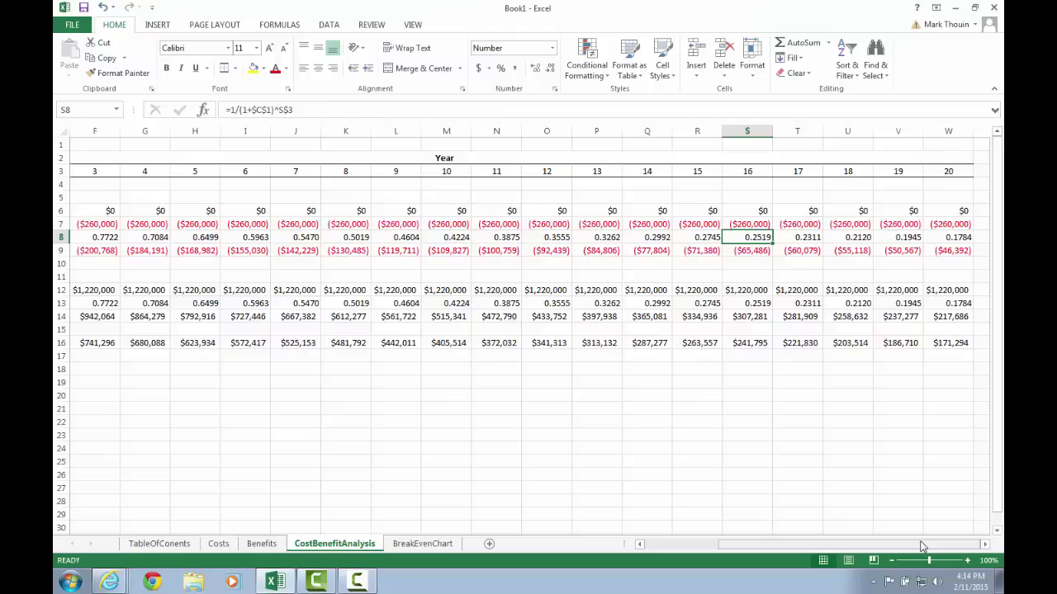
drag(922, 547, 835, 551)
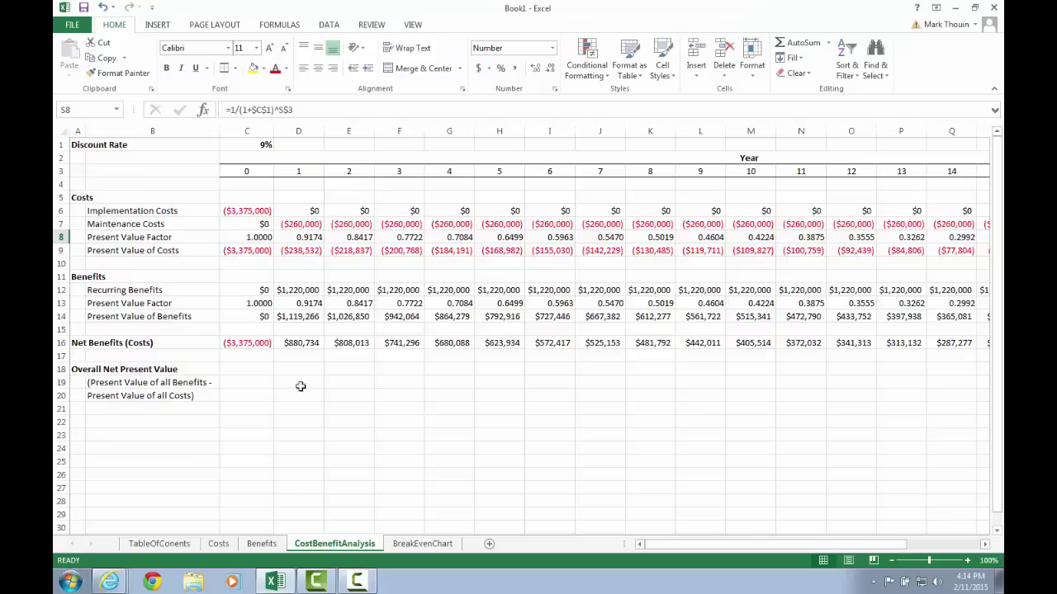
Step: Calculate the overall net present value in C18 by summing all yearly net benefits with =SUM(C16:W16)
click(247, 371)
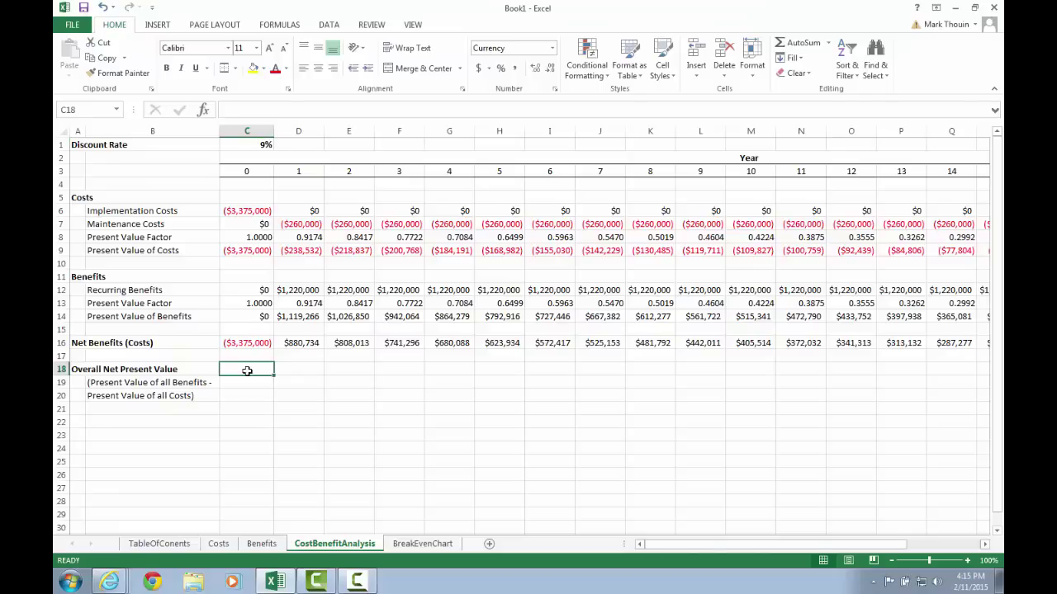
text(=)
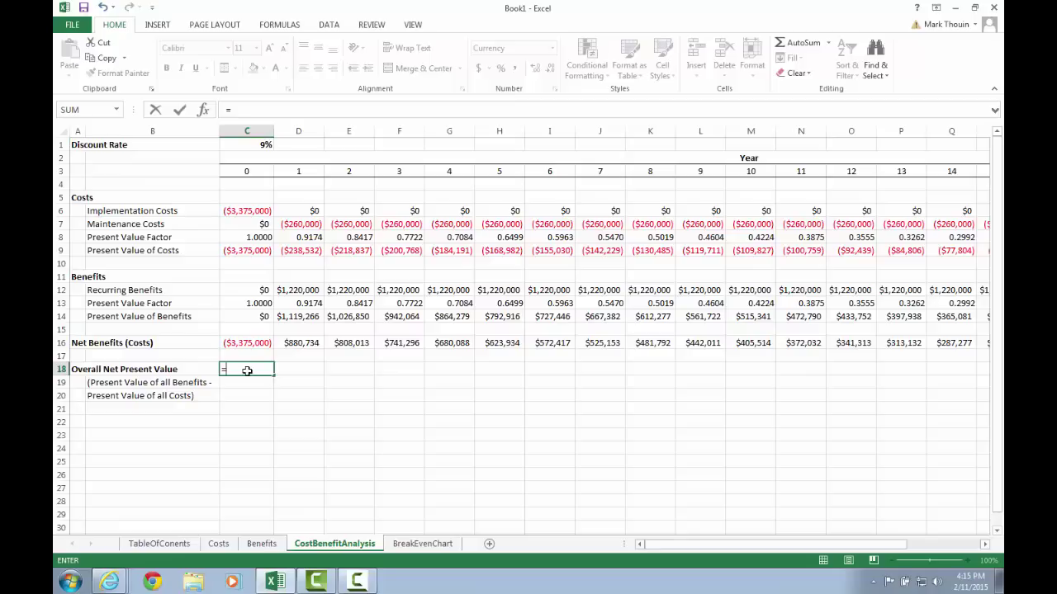
text(sum)
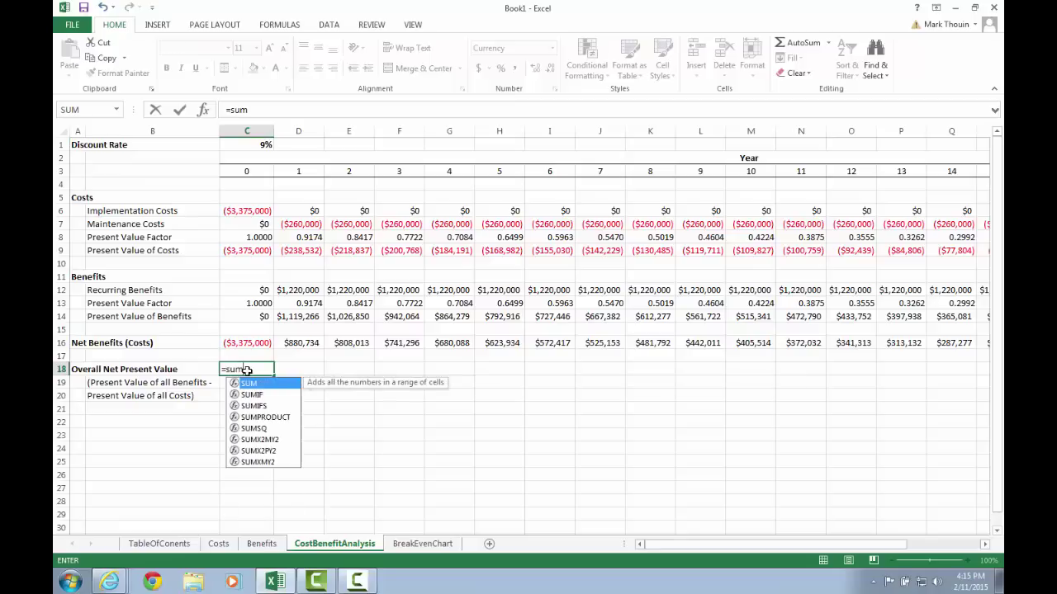
text(()
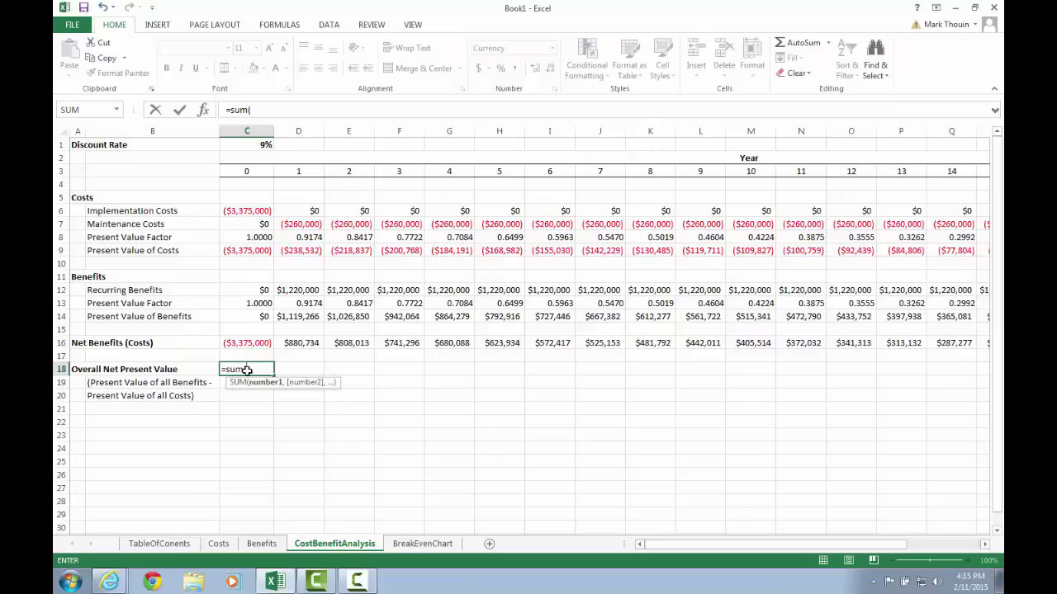
text(c16)
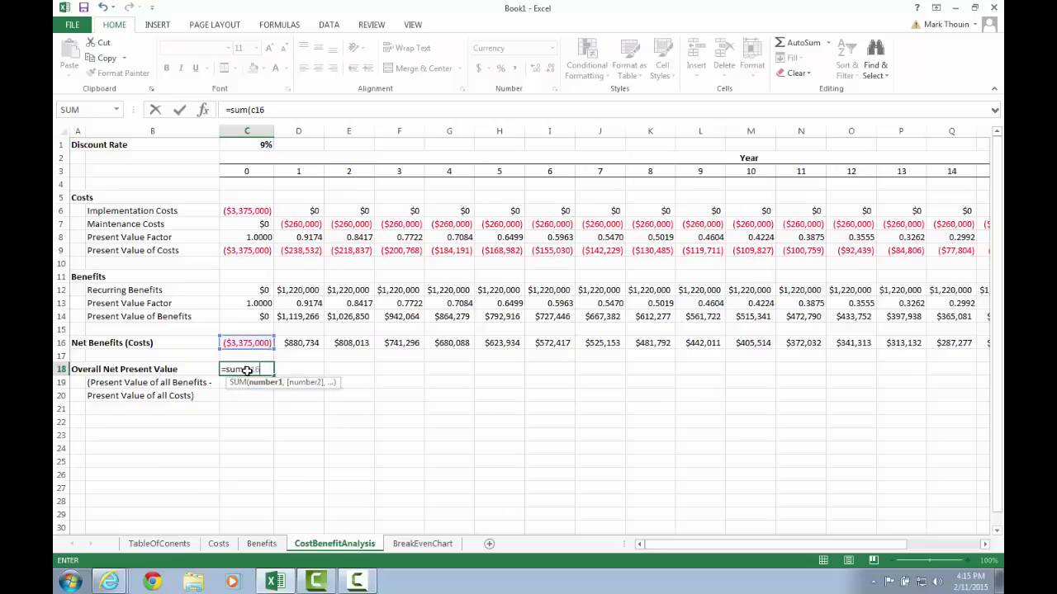
text(:)
click(985, 544)
drag(987, 547, 986, 547)
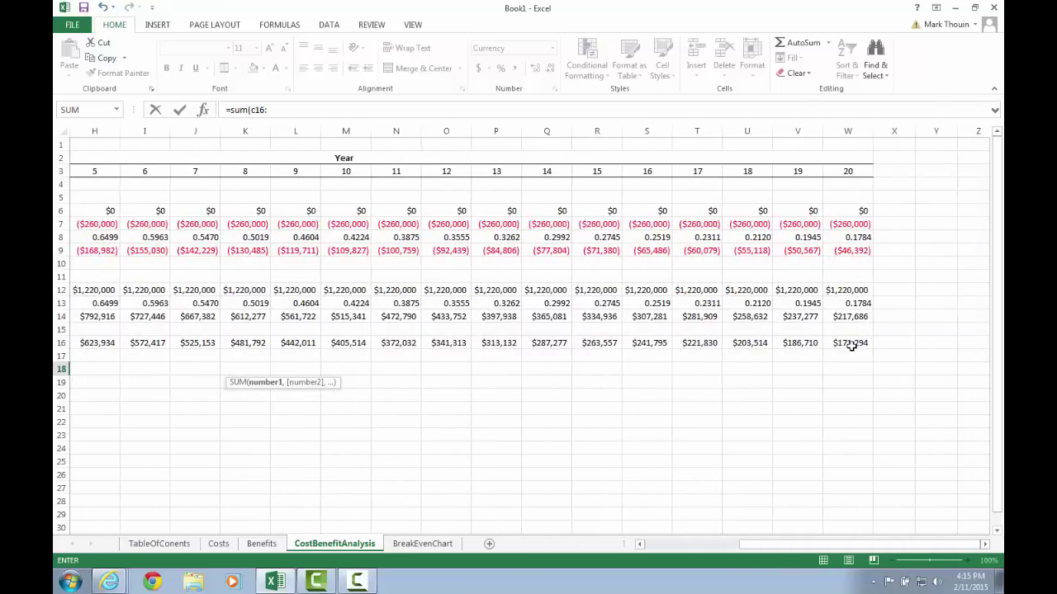
click(852, 345)
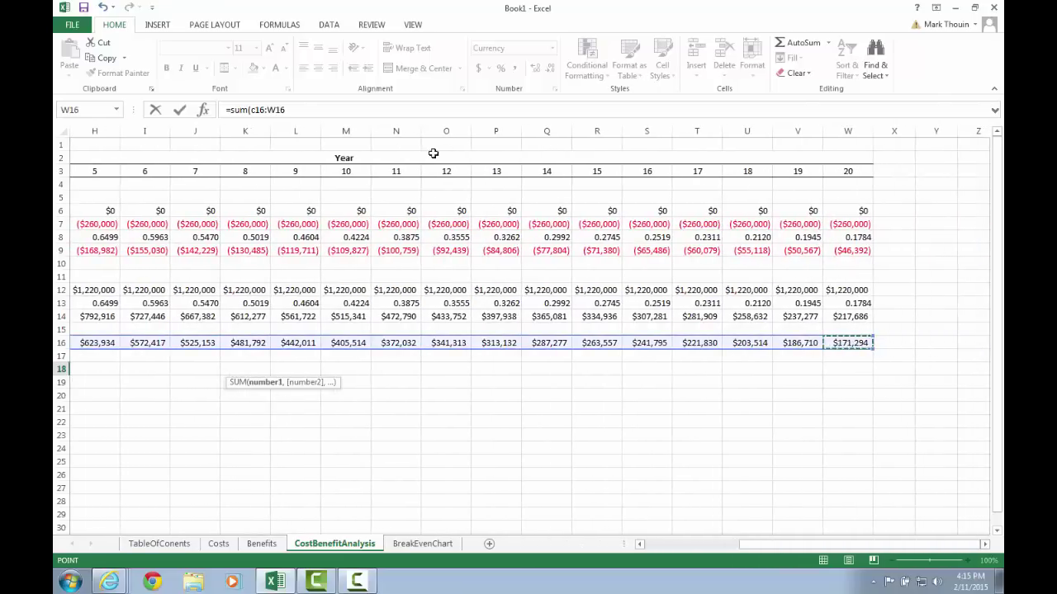
click(305, 110)
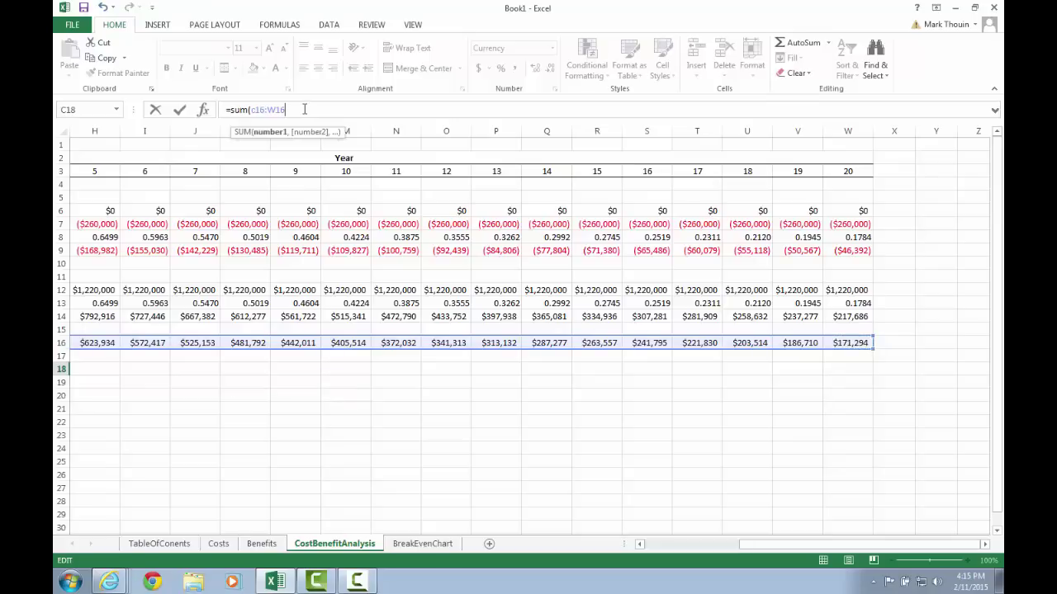
text())
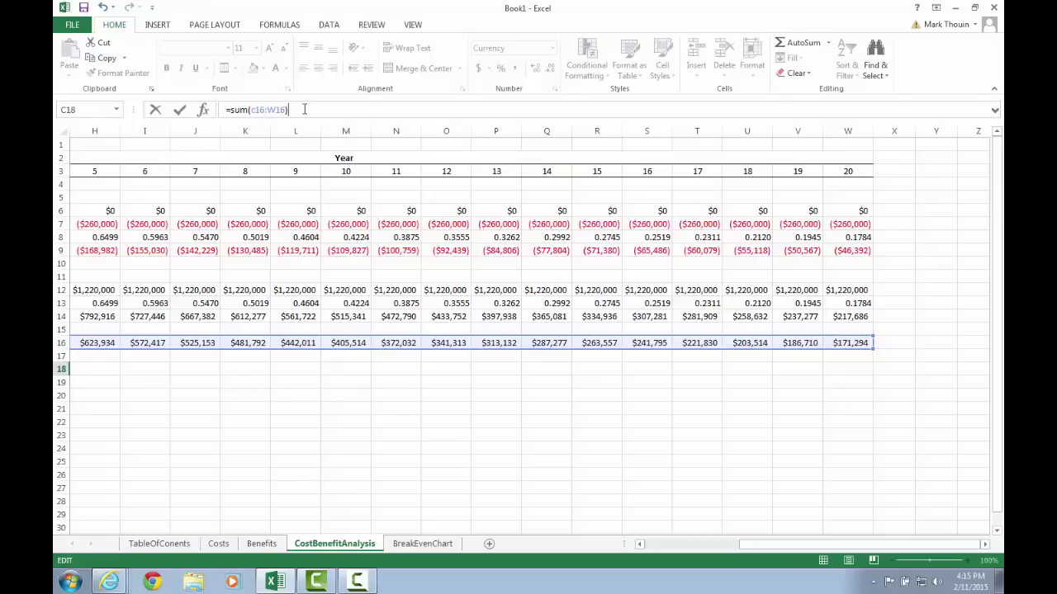
key(Return)
key(Up)
key(Left)
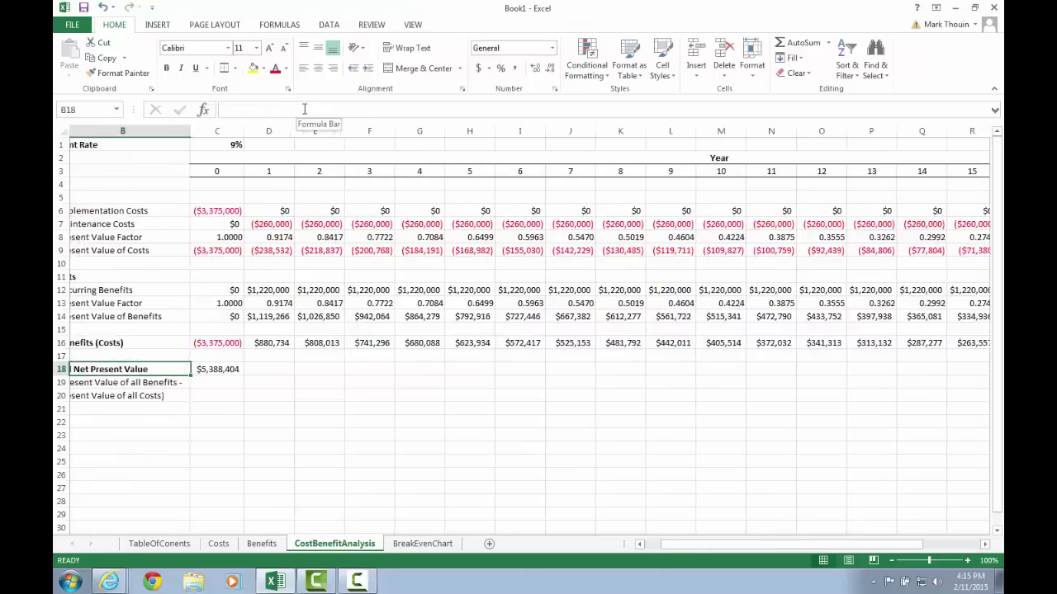
key(Right)
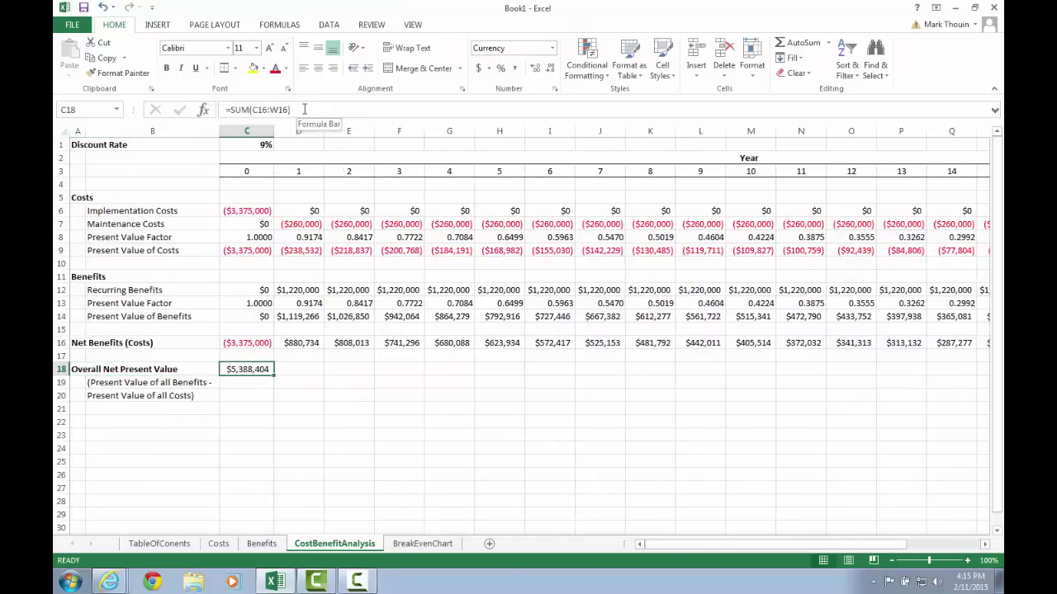